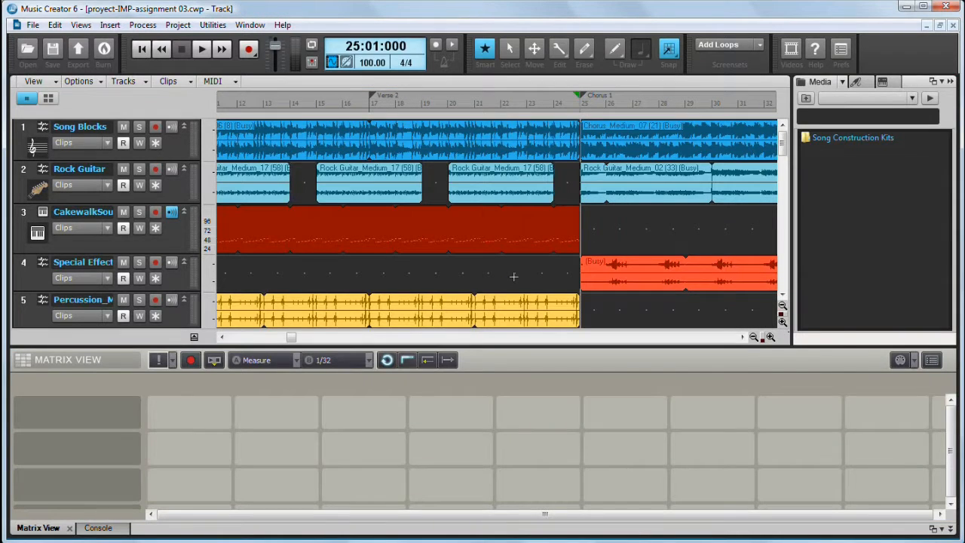
Close the Matrix View and insert a Cakewalk Sound Center soft synth with a Simple Instrument Track.
left_click(69, 528)
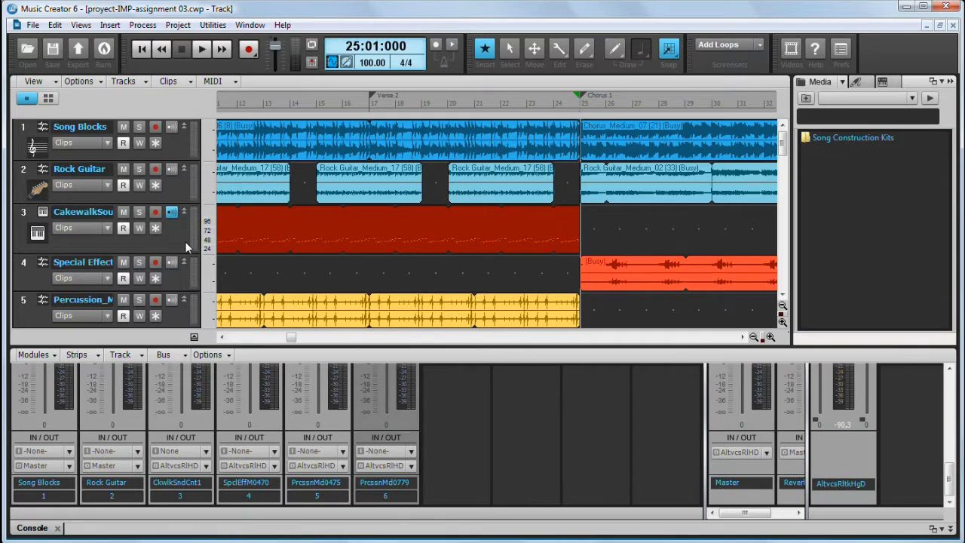
left_click(883, 82)
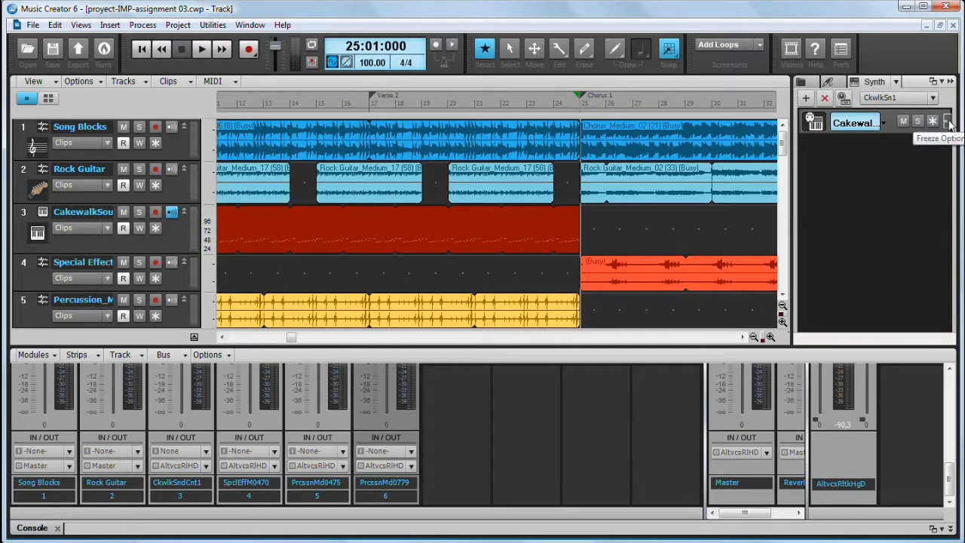
left_click(814, 124)
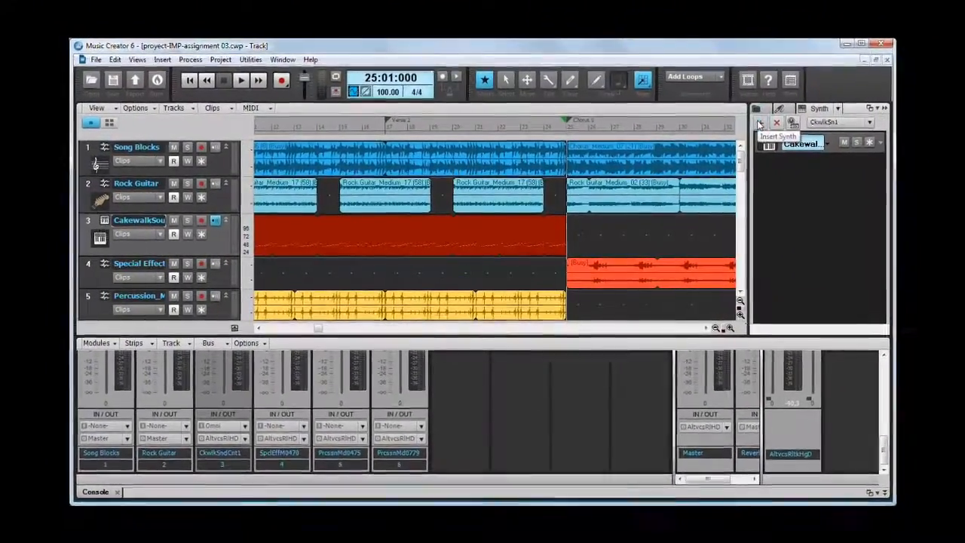
left_click(770, 117)
mouse_move(796, 135)
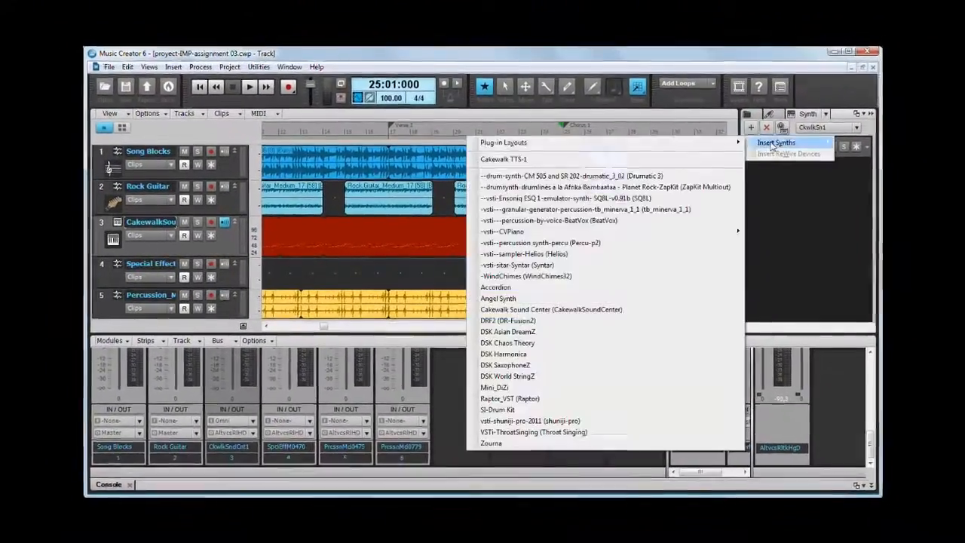
left_click(543, 302)
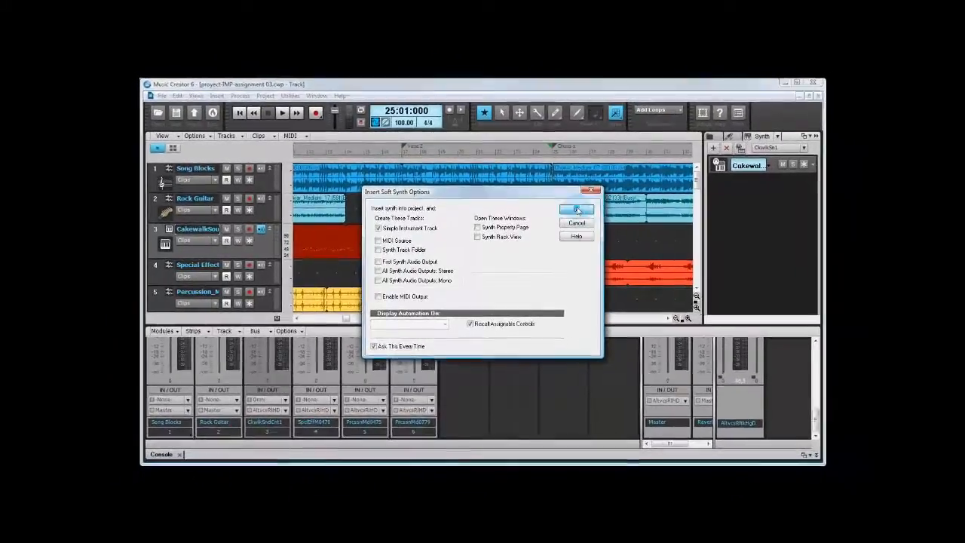
left_click(584, 205)
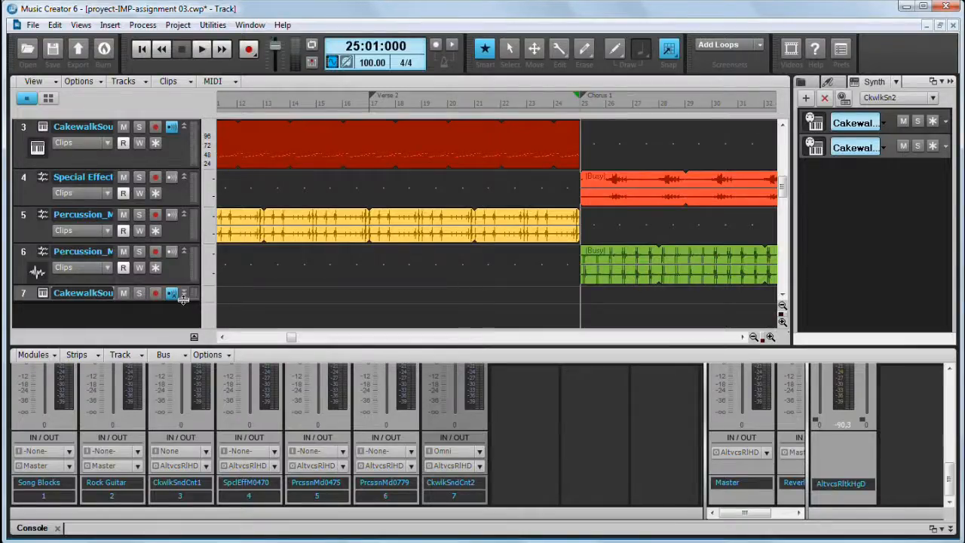
Enlarge the new synth track 7 and examine its automation parameters, including those of CakewalkSoundCenter 2.
left_click_drag(322, 288, 323, 298)
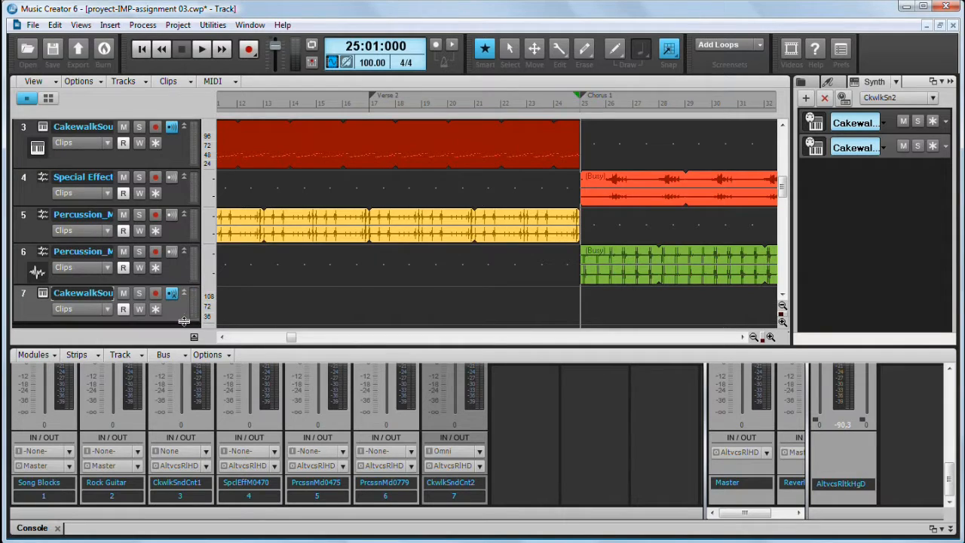
left_click(106, 311)
mouse_move(150, 355)
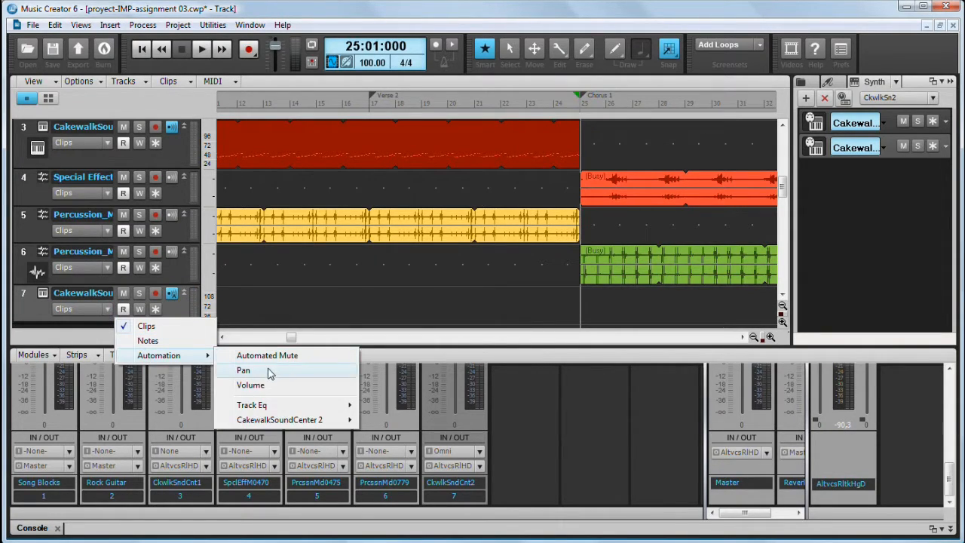
mouse_move(267, 420)
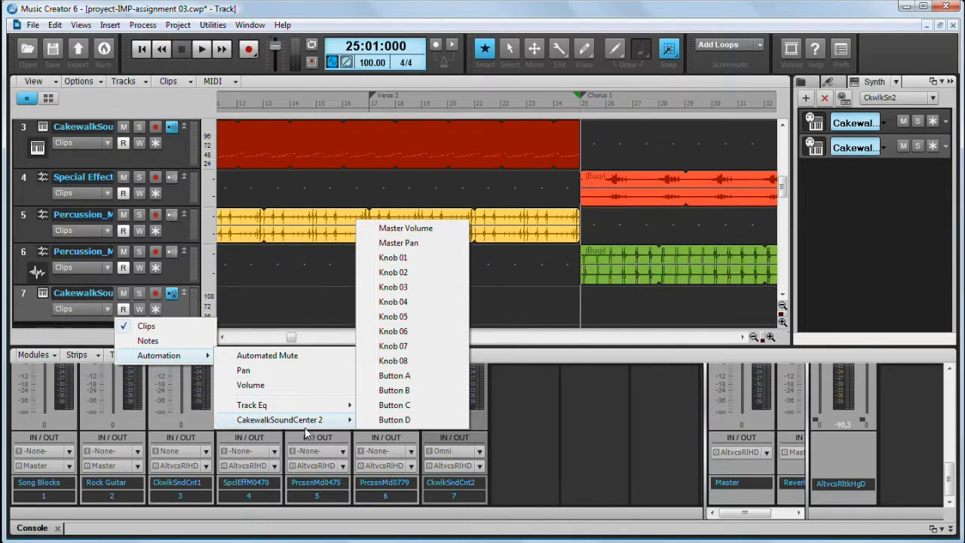
left_click(25, 308)
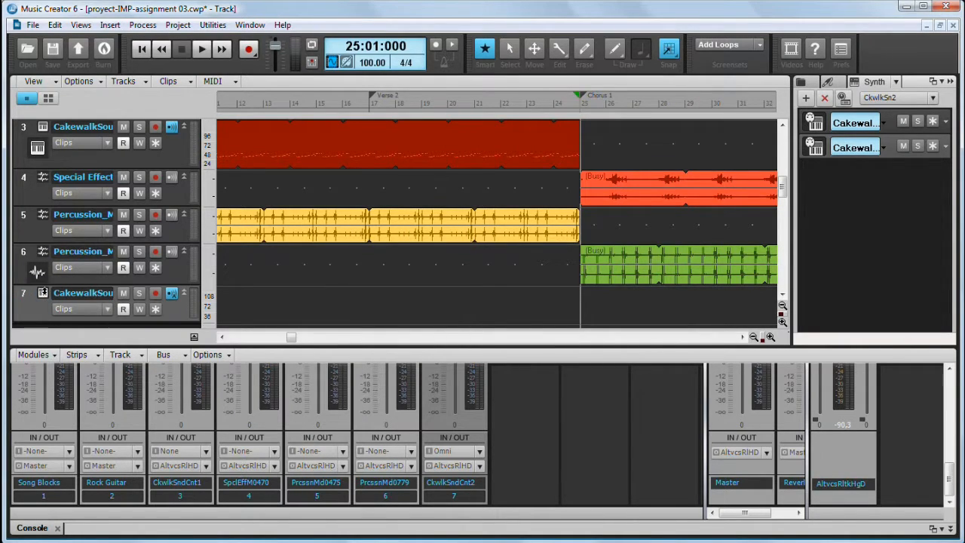
Open track 7's synth, choose the Djembe program under Percussion, Acoustic Percussion, and audition a few notes.
left_click(43, 293)
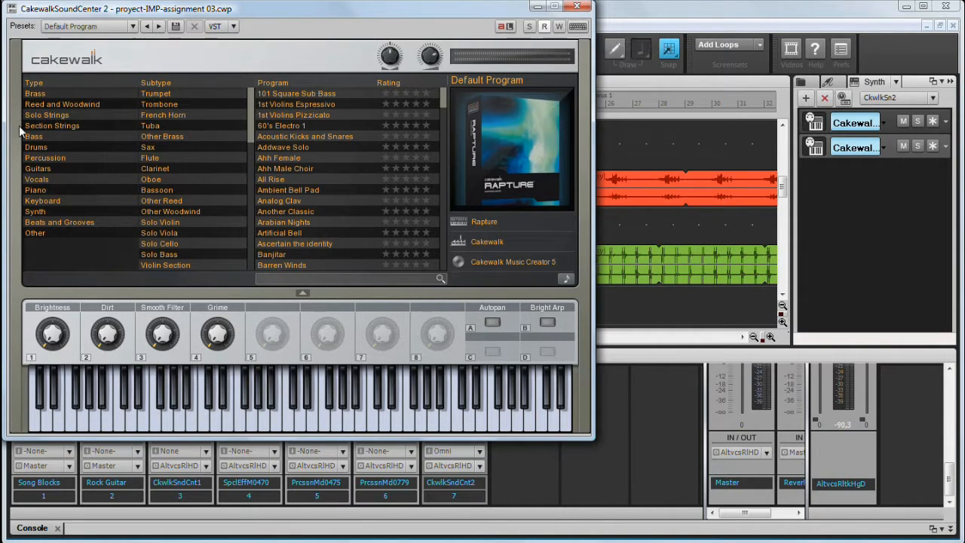
left_click(37, 159)
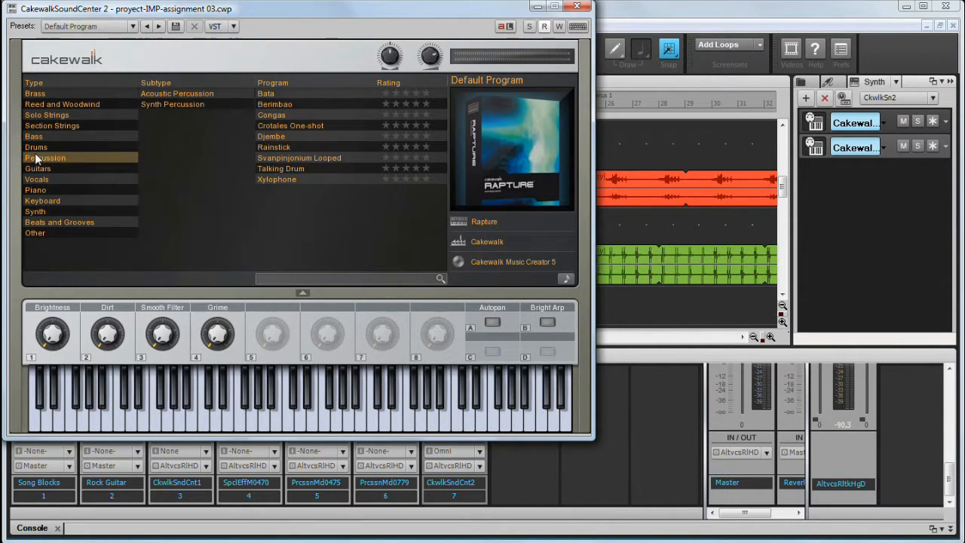
left_click(195, 104)
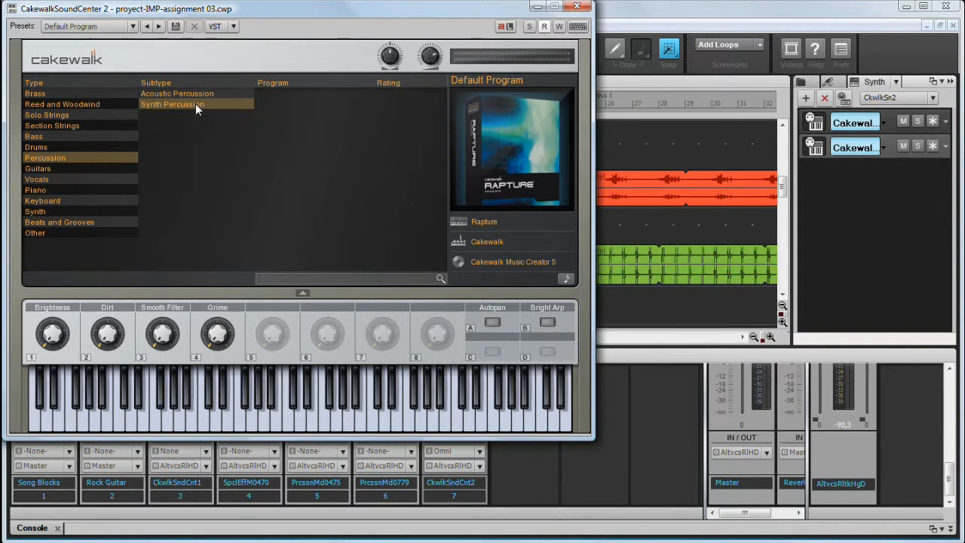
left_click(193, 95)
left_click(270, 137)
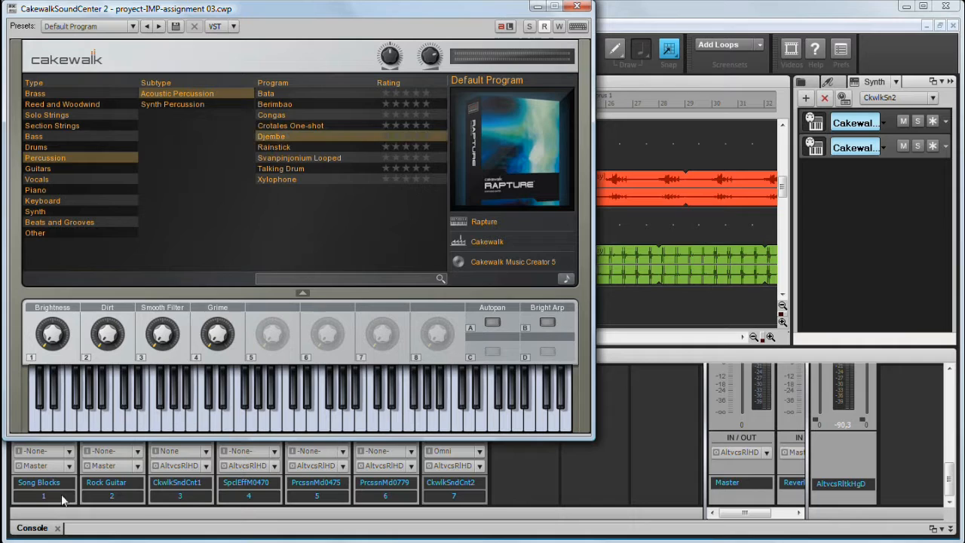
left_click(62, 407)
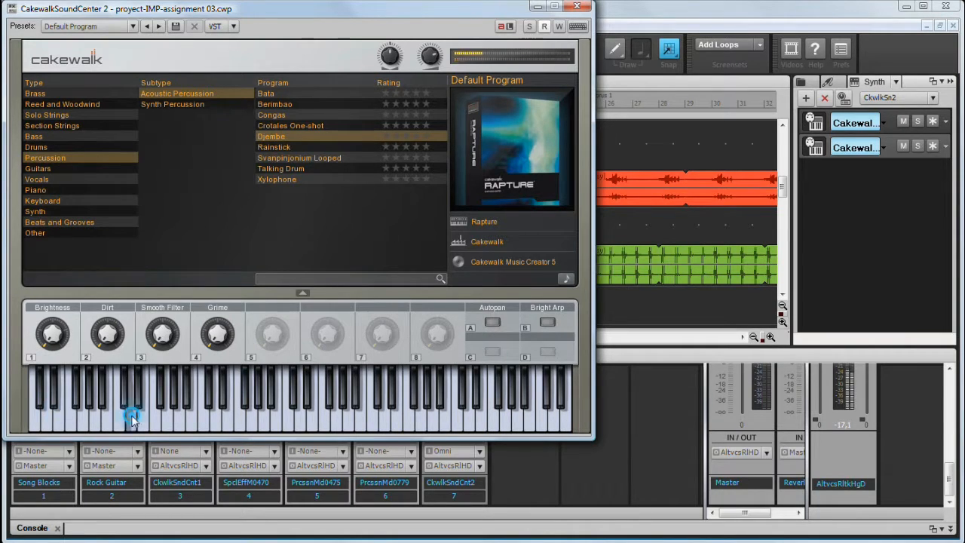
left_click(131, 415)
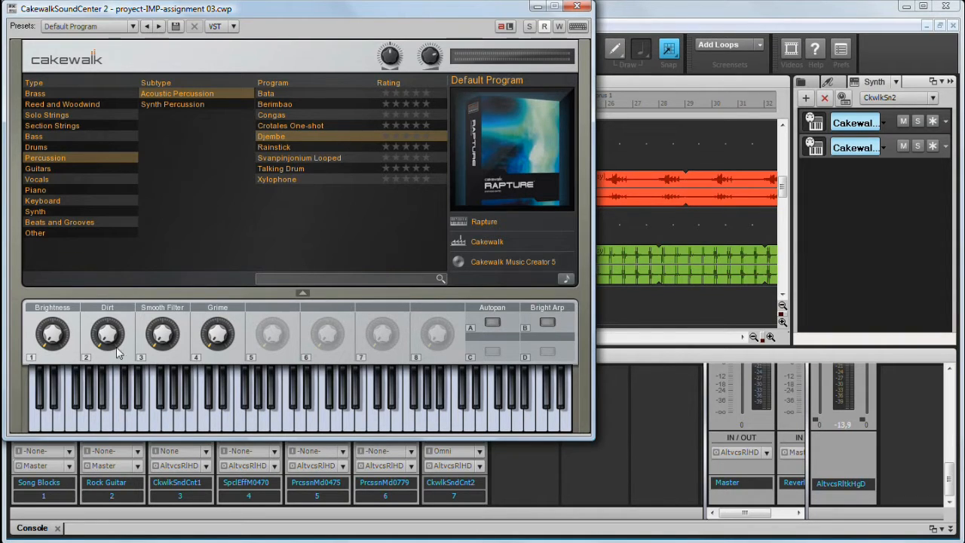
Try the synth's Smooth Filter and Grime knobs, returning them to their starting positions.
left_click_drag(153, 344, 152, 329)
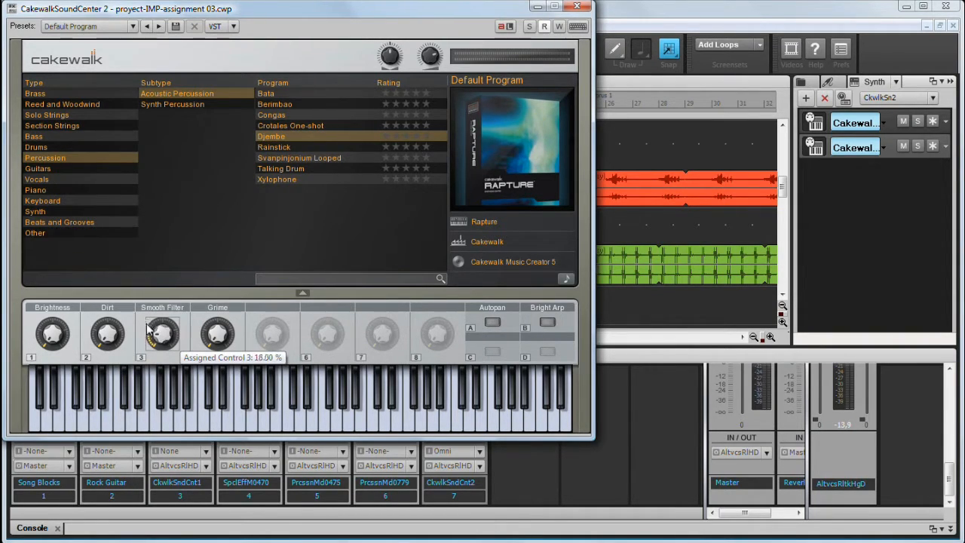
left_click_drag(147, 324, 150, 346)
mouse_move(214, 346)
left_mouse_down()
mouse_move(203, 323)
mouse_move(200, 348)
left_mouse_up()
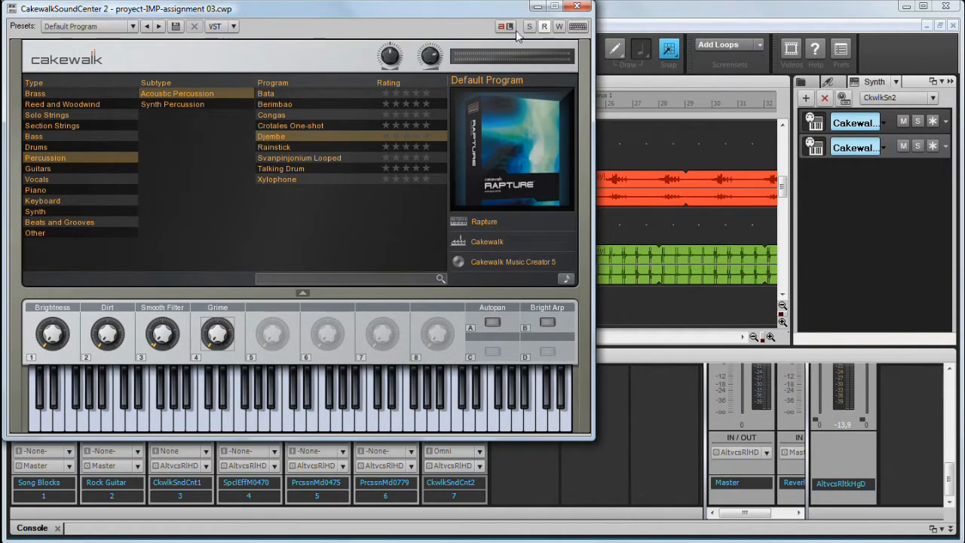
Enable automation writing for the synth and switch it back off.
left_click(559, 28)
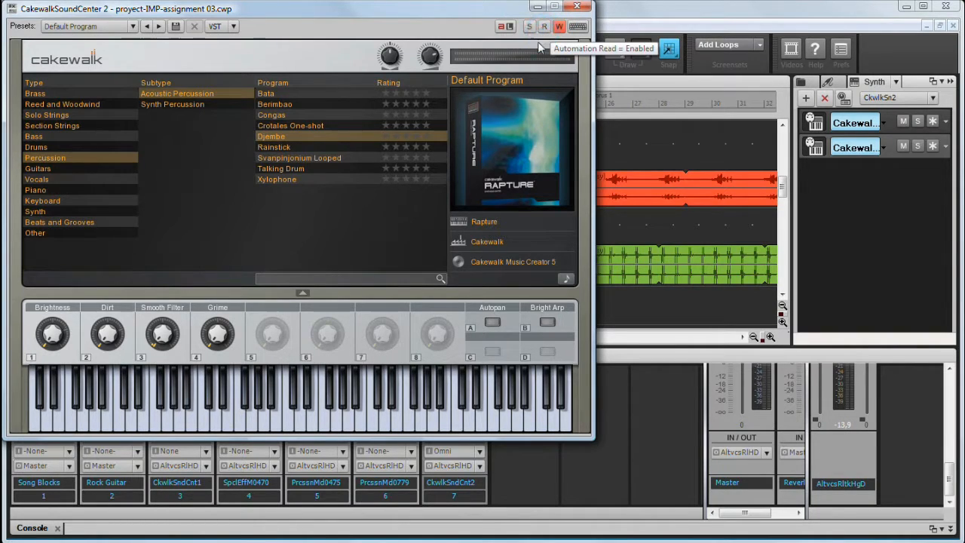
left_click(544, 26)
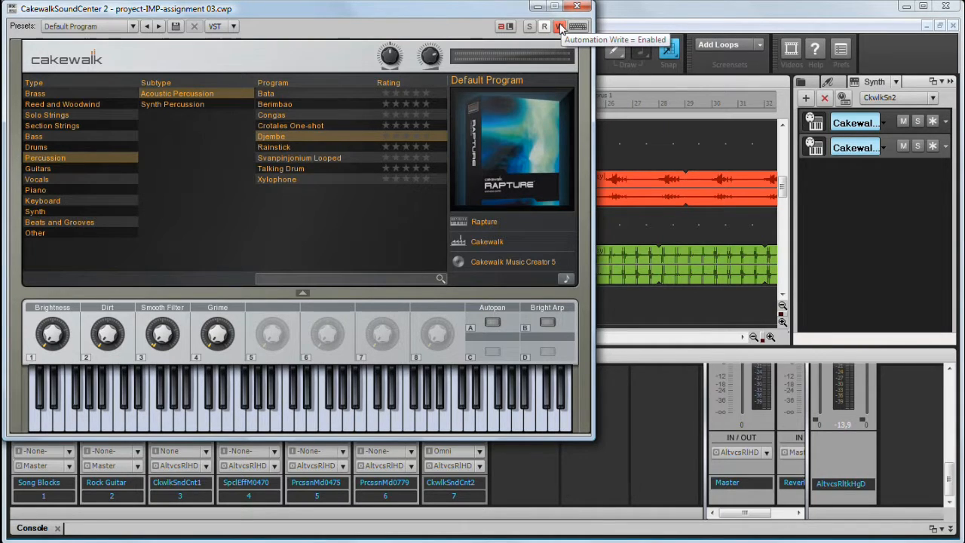
left_click(559, 26)
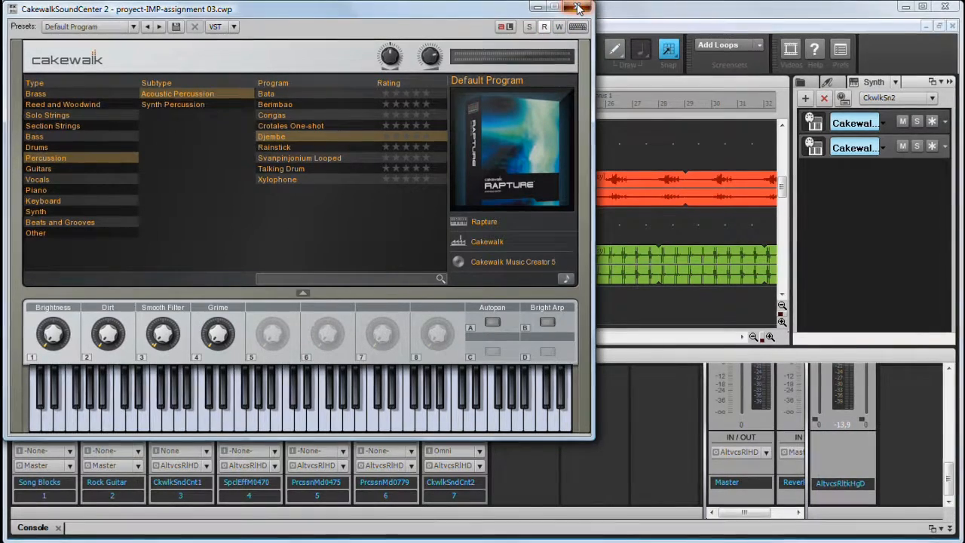
Close the synth window and delete the new Cakewalk Sound Center track 7.
left_click(578, 8)
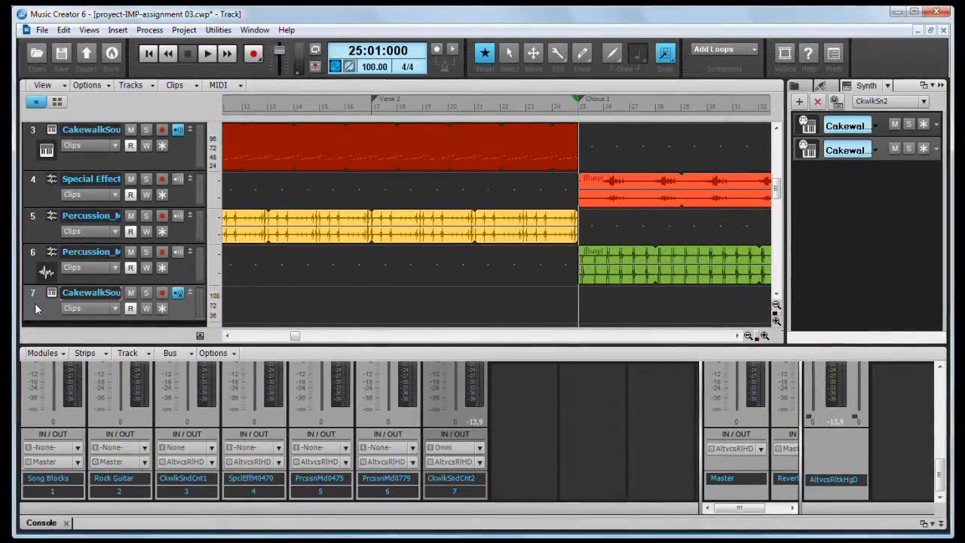
right_click(34, 303)
left_click(60, 162)
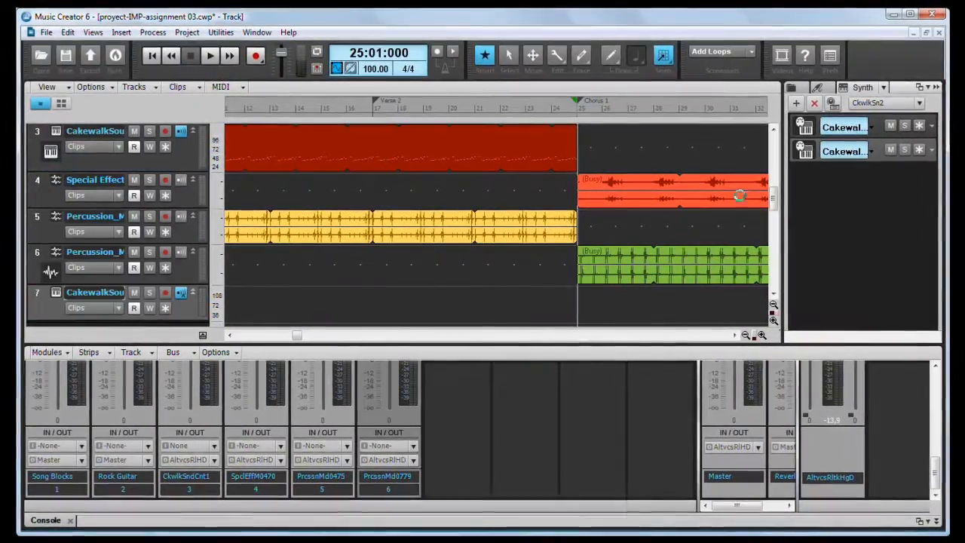
Show the whole song arrangement and move the playback position to 12:01:000.
left_click(745, 335)
left_click(745, 337)
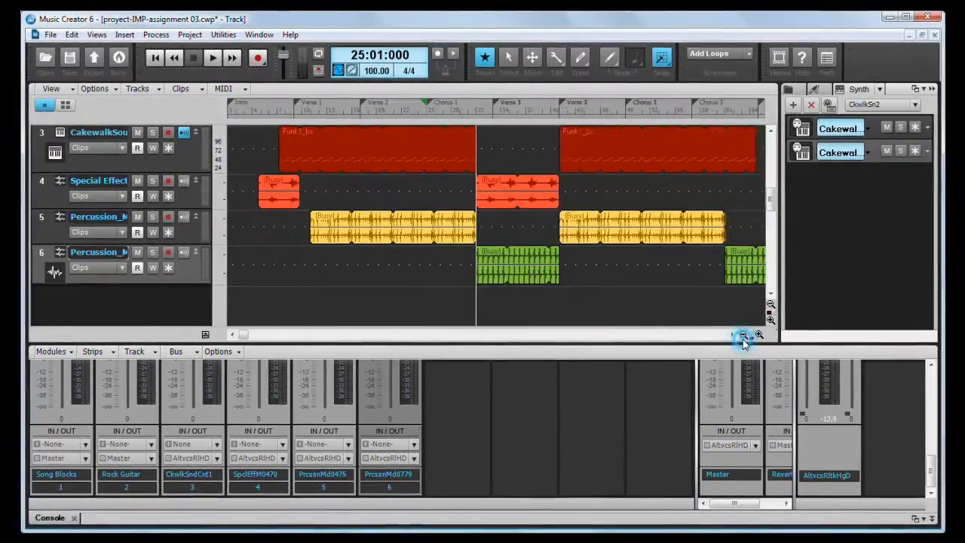
left_click(745, 336)
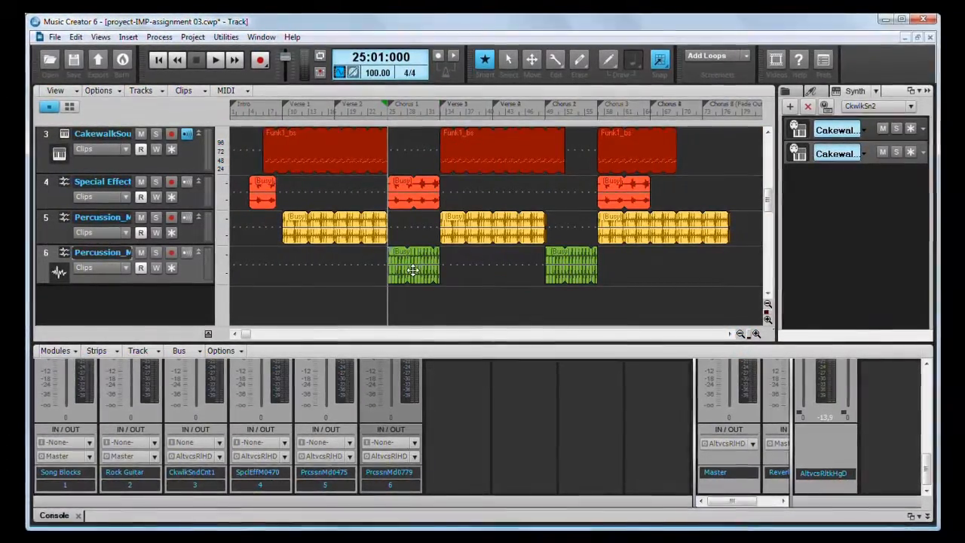
left_click(411, 269)
left_click(303, 268)
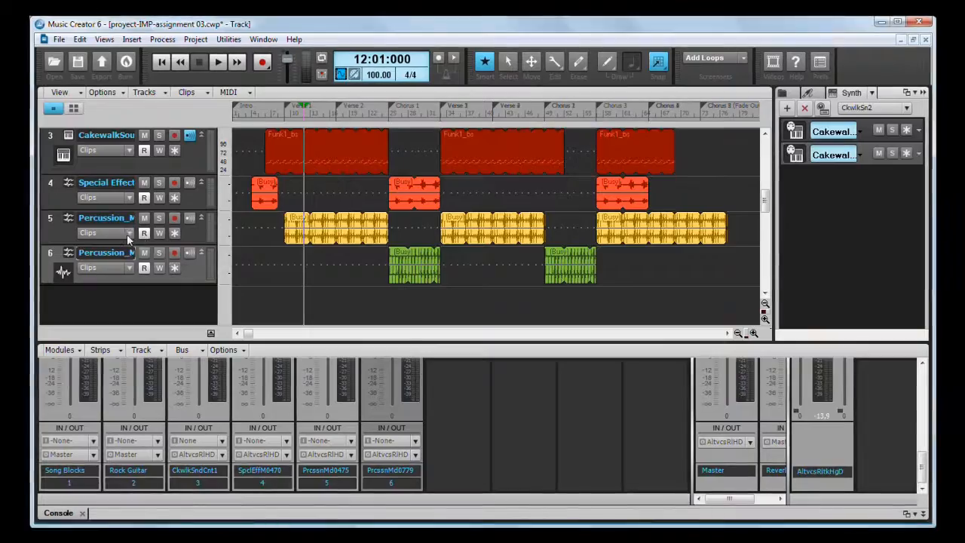
Display the Volume automation envelope on the second percussion track, track 6.
left_click(130, 270)
mouse_move(178, 295)
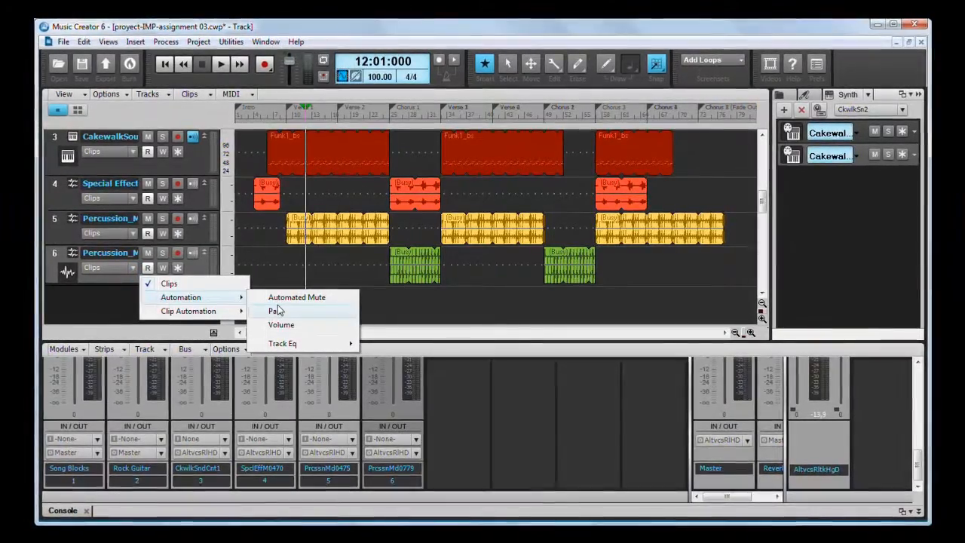
mouse_move(219, 312)
mouse_move(183, 297)
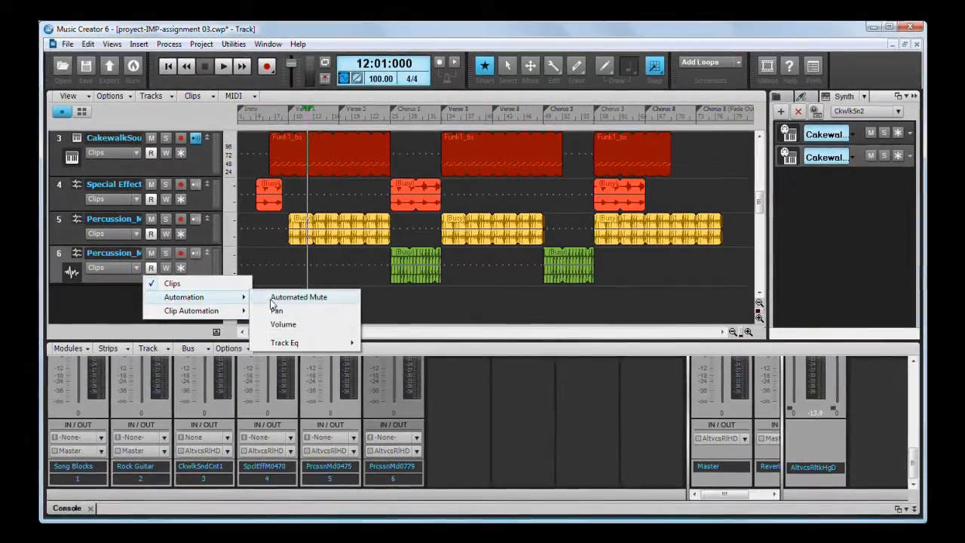
left_click(277, 323)
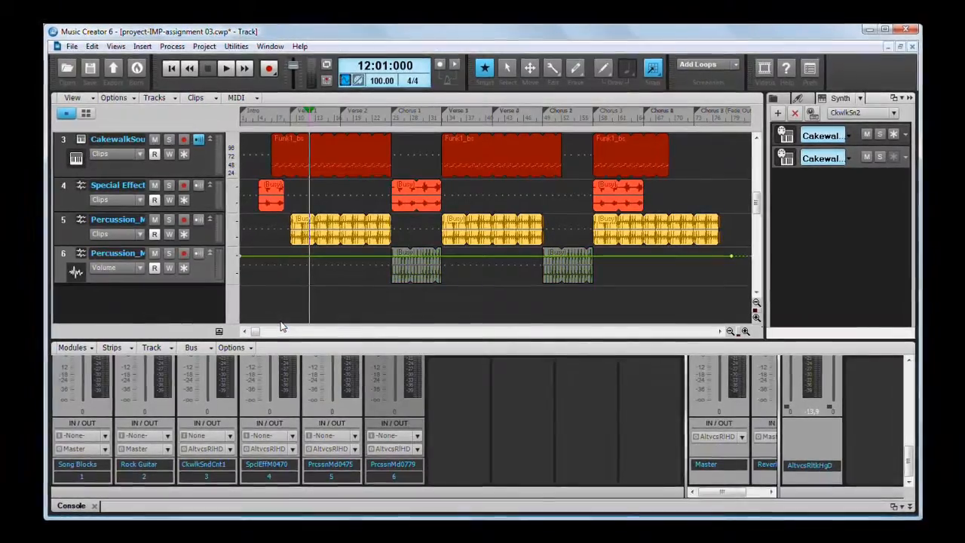
Lower both ends of track 6's Volume envelope to form a nearly flat line at about -13 dB.
left_click_drag(245, 257, 248, 276)
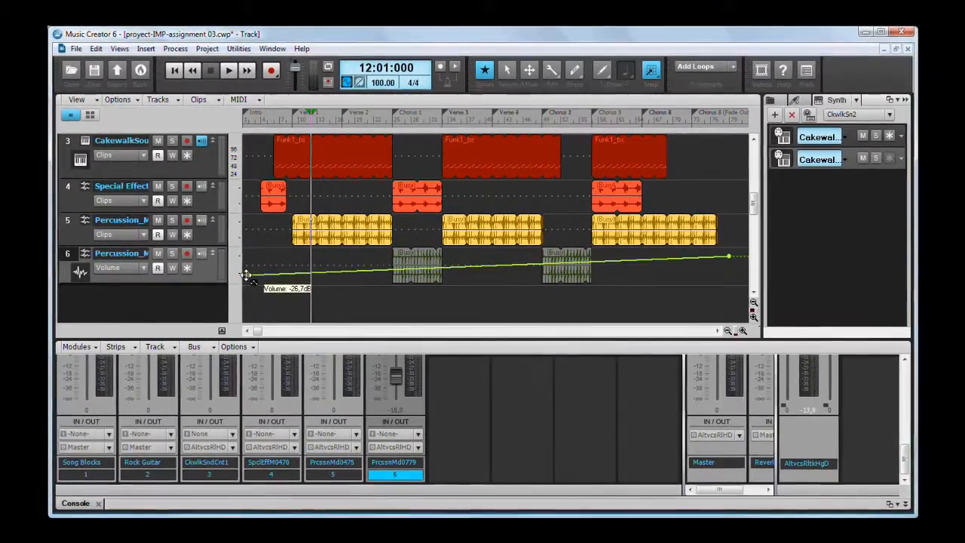
left_click_drag(729, 260, 728, 272)
left_click_drag(252, 273, 252, 269)
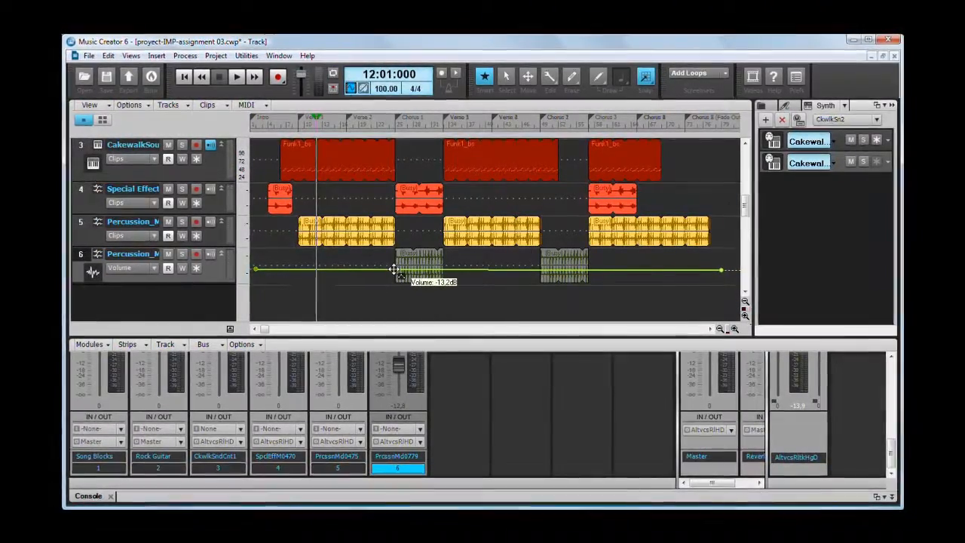
Add nodes to track 6's Volume envelope and drop the level before Chorus 1, with a sharp rise where the chorus clip starts.
left_click(386, 269)
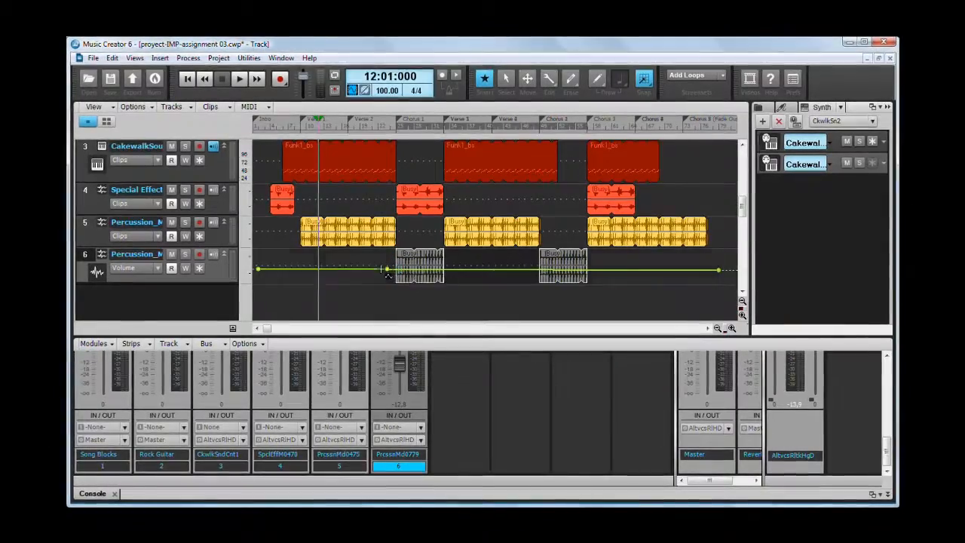
left_click_drag(387, 269, 388, 271)
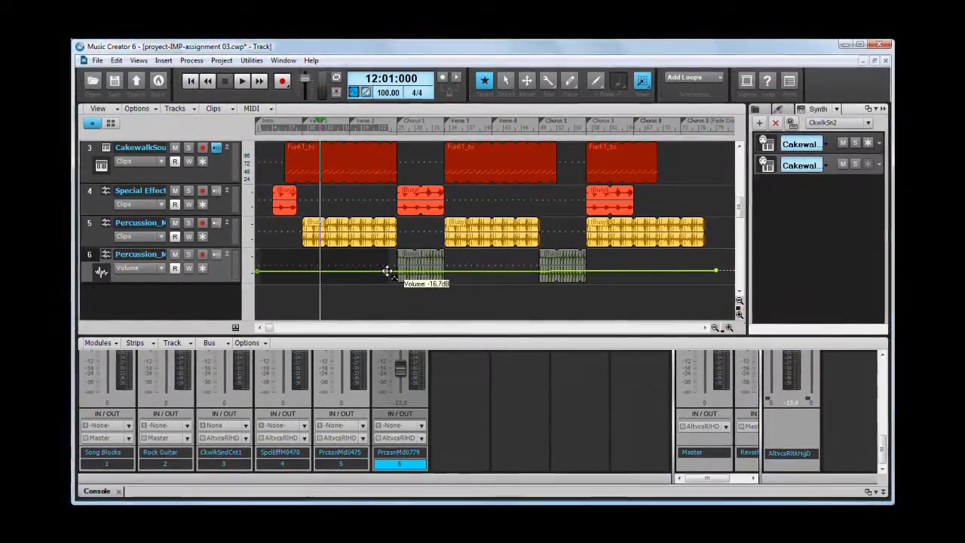
left_click(365, 270)
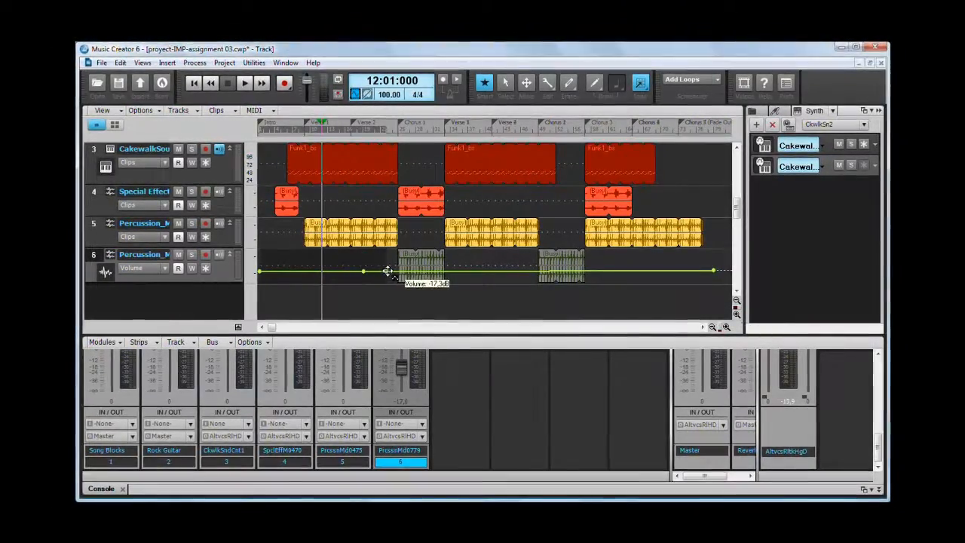
left_click_drag(365, 271, 399, 282)
left_click_drag(280, 270, 266, 281)
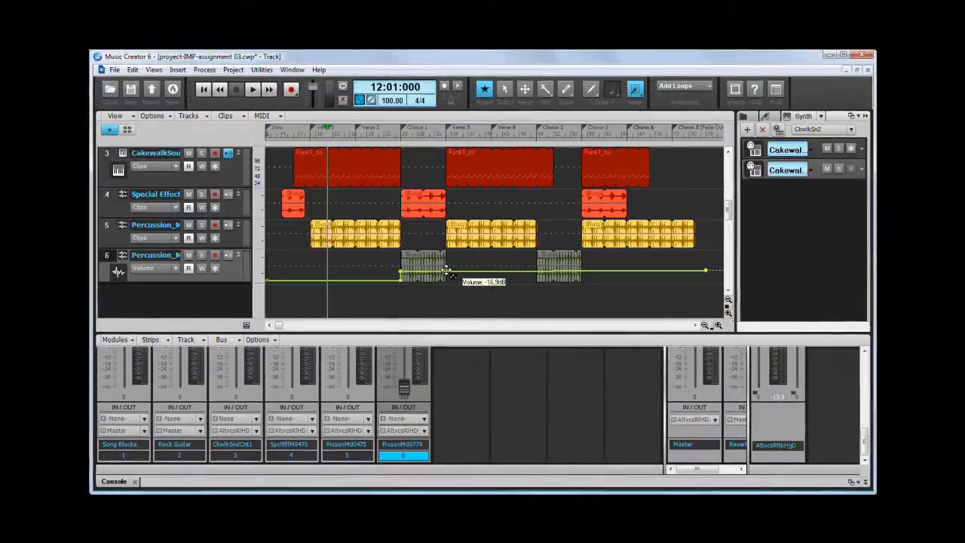
Drop track 6's Volume envelope to -INF after the Chorus 1 clip and raise it sharply at the start of the Chorus 2 clip.
left_click(447, 270)
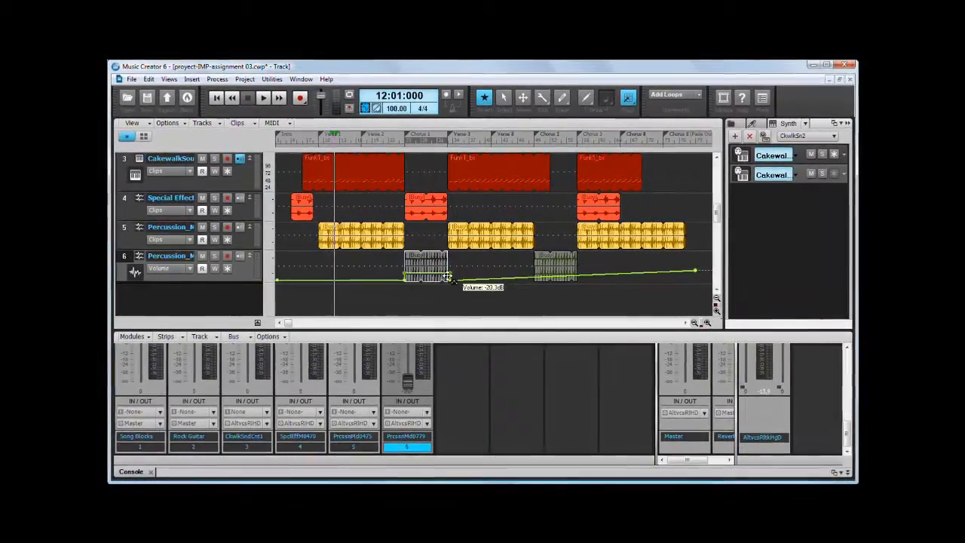
left_click(519, 277)
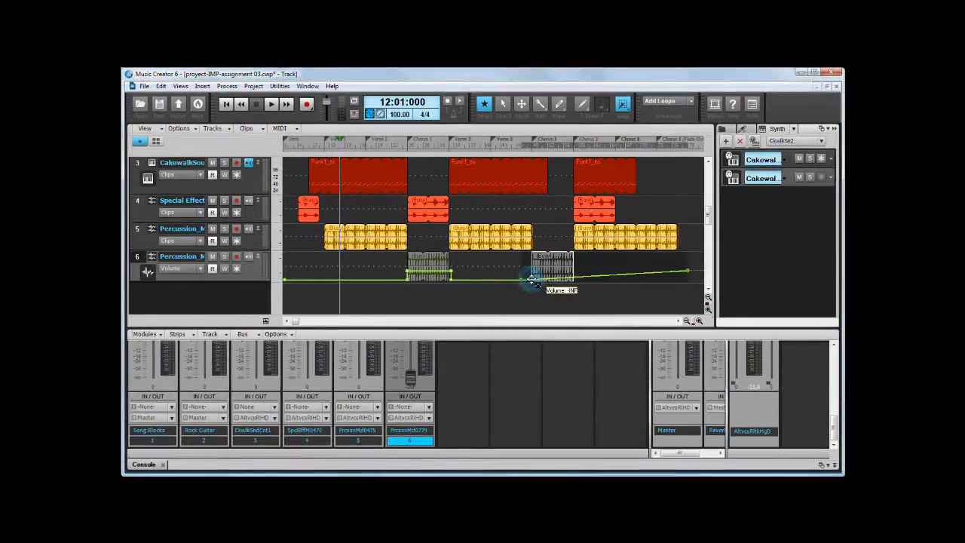
mouse_move(532, 280)
left_mouse_down()
mouse_move(532, 260)
mouse_move(531, 280)
left_mouse_up()
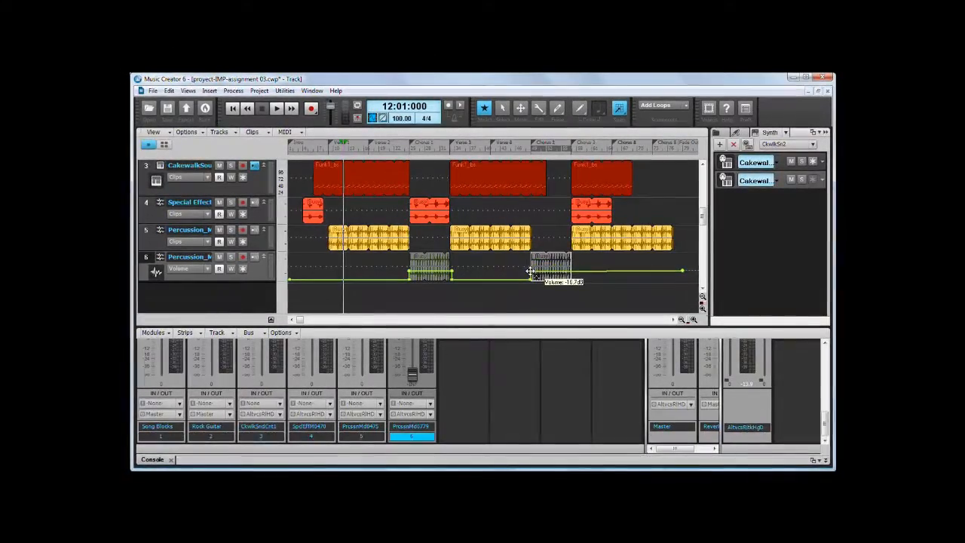
Drop track 6's Volume envelope sharply at the end of the Chorus 2 clip and lower its last node to silence.
left_click(588, 271)
left_click(570, 273)
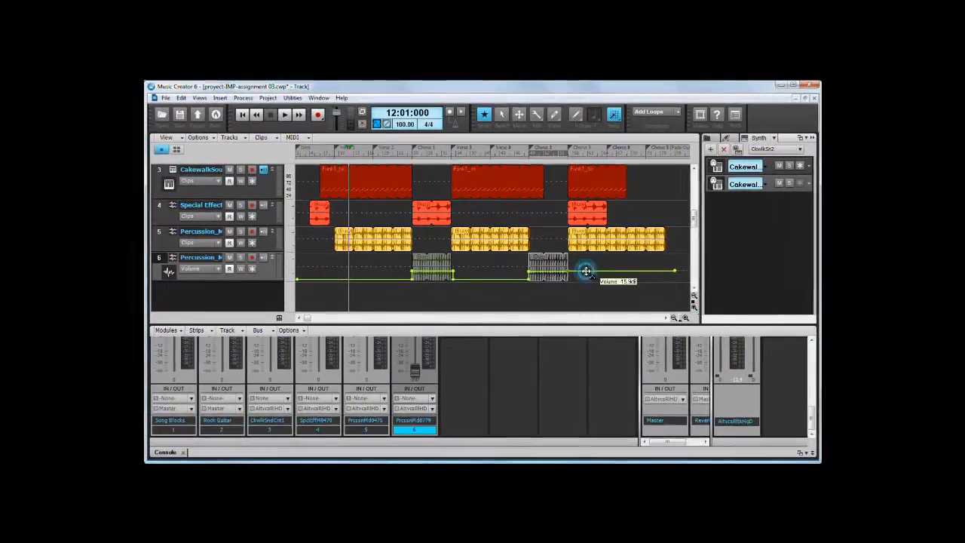
left_click_drag(586, 271, 569, 280)
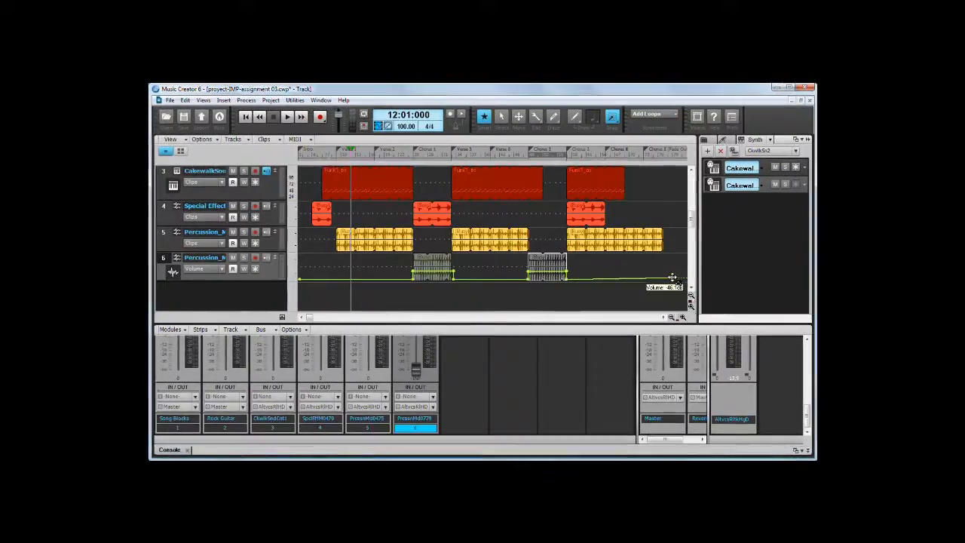
left_click_drag(673, 278, 672, 282)
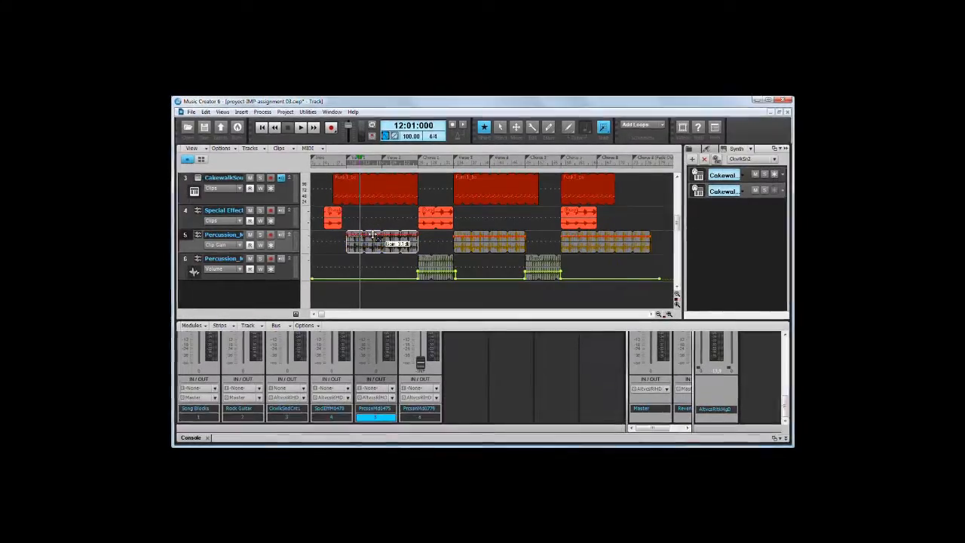
Adjust the Clip Gain of track 5's last two percussion clips and set the track's volume fader to 0.6 in the console.
left_click(458, 236)
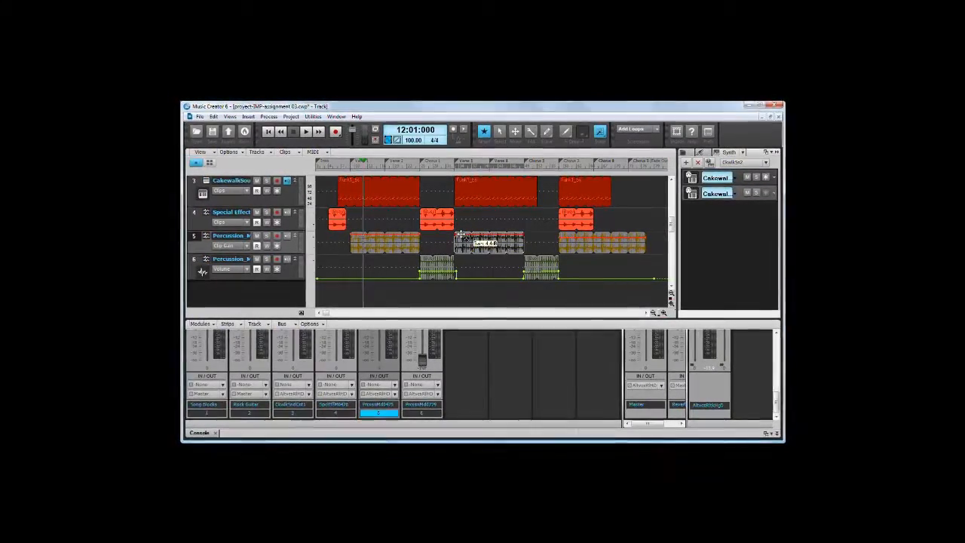
left_click(567, 237)
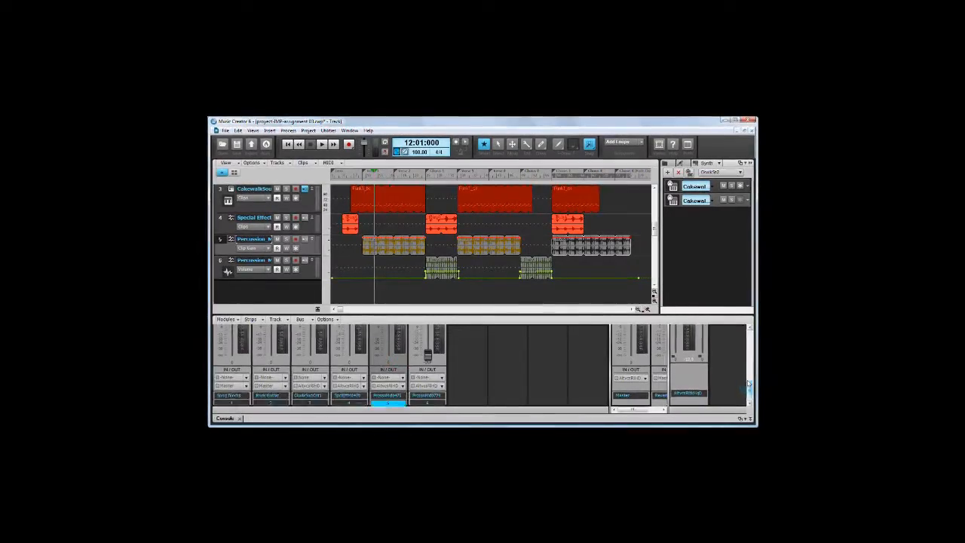
left_click_drag(747, 380, 745, 376)
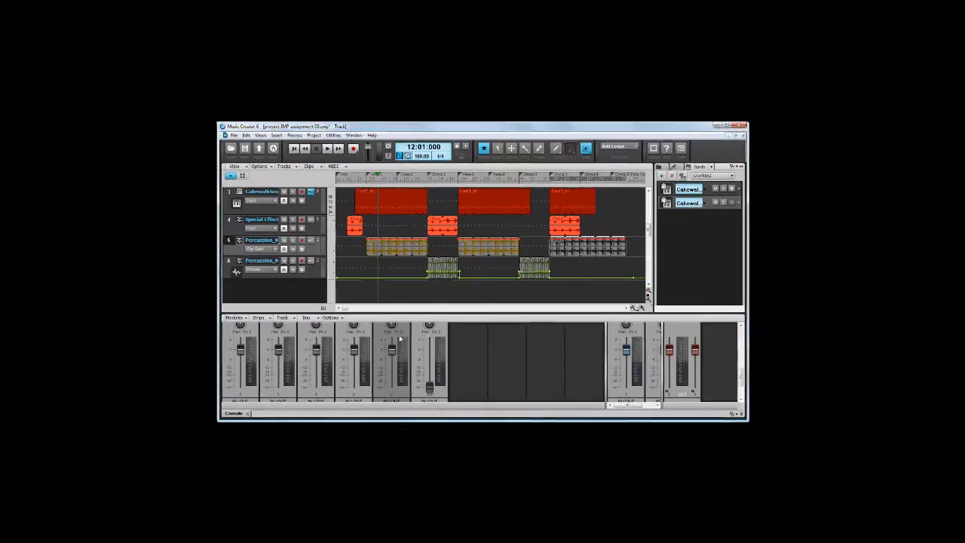
left_click_drag(392, 350, 393, 355)
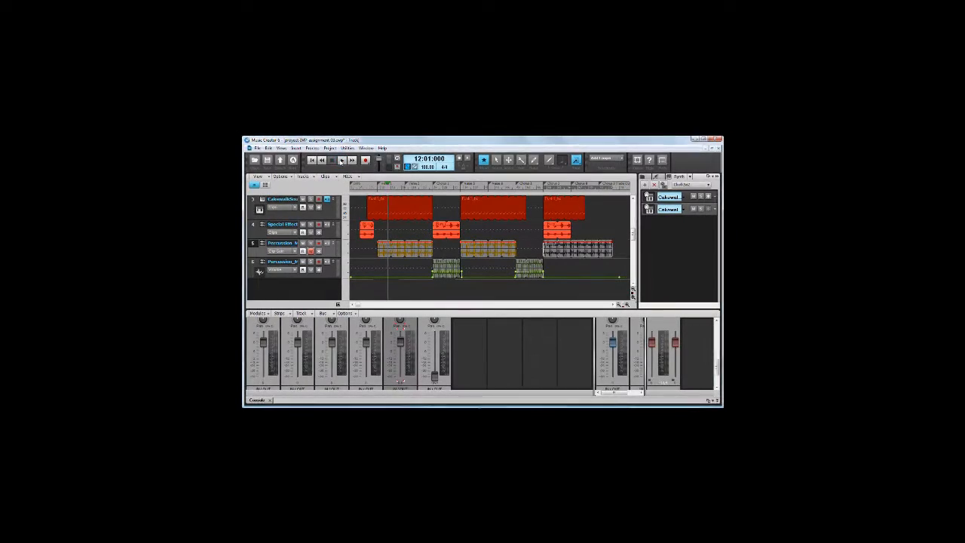
Play the song with automation write enabled on track 5, solo that track, pause playback, and turn automation write off.
left_click(340, 159)
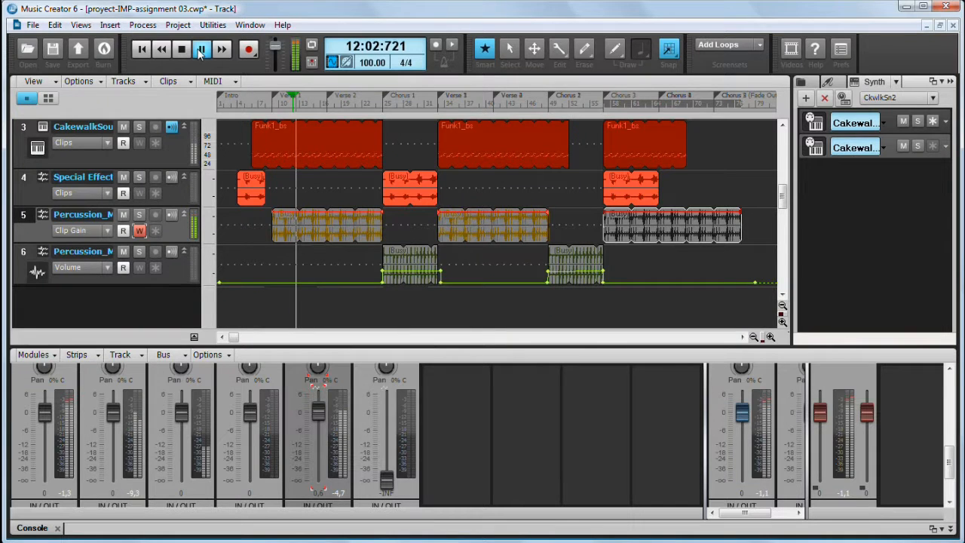
left_click(140, 215)
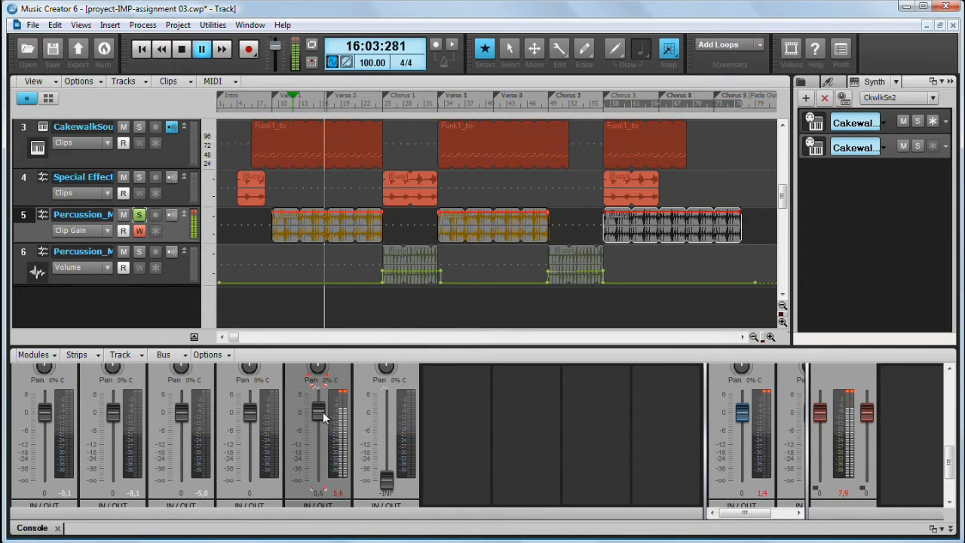
mouse_move(323, 412)
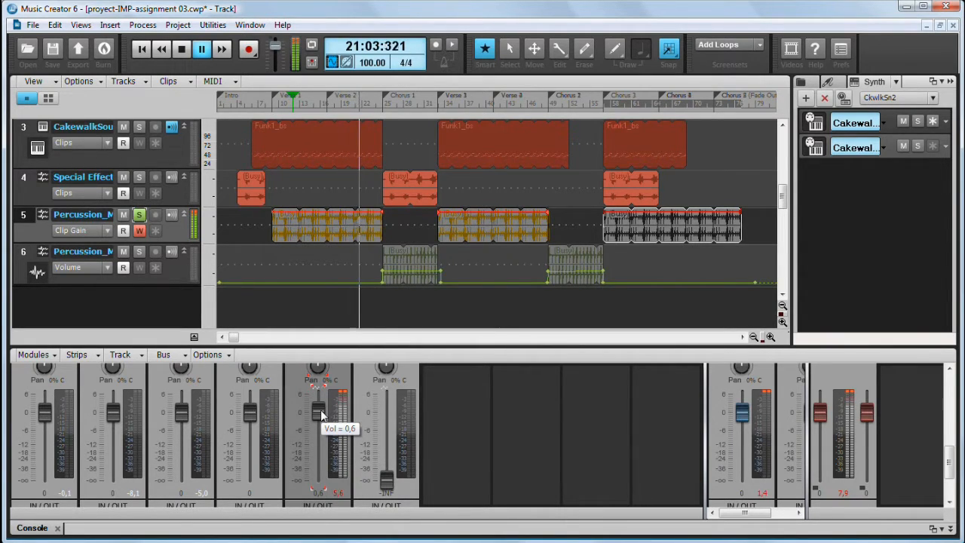
left_click(204, 49)
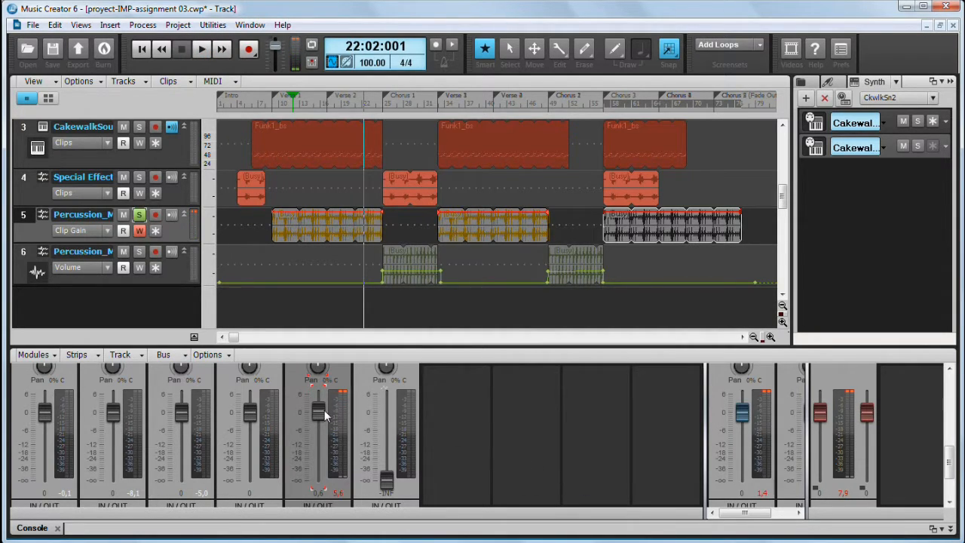
left_click(140, 232)
Show the Inspector docked beside the track view and turn off track 5's solo.
left_click(78, 26)
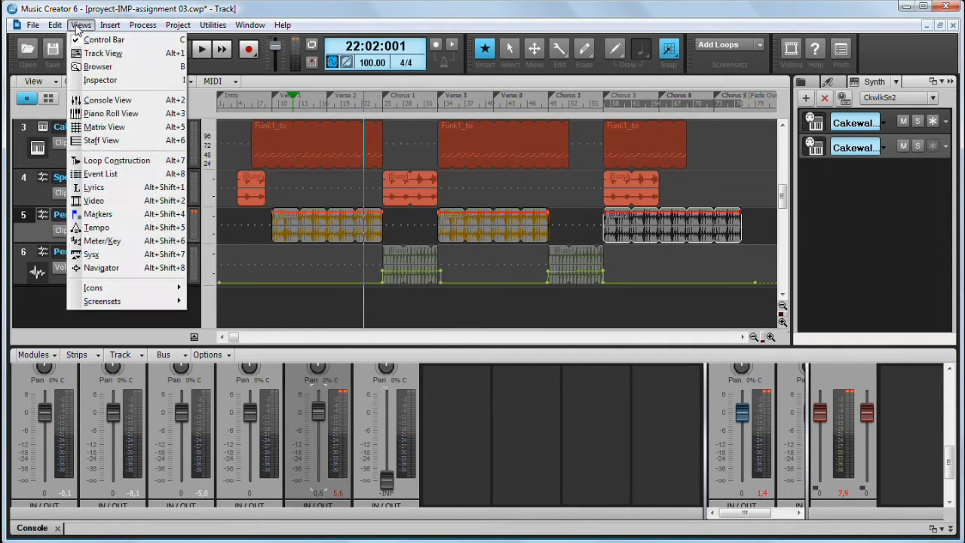
mouse_move(117, 301)
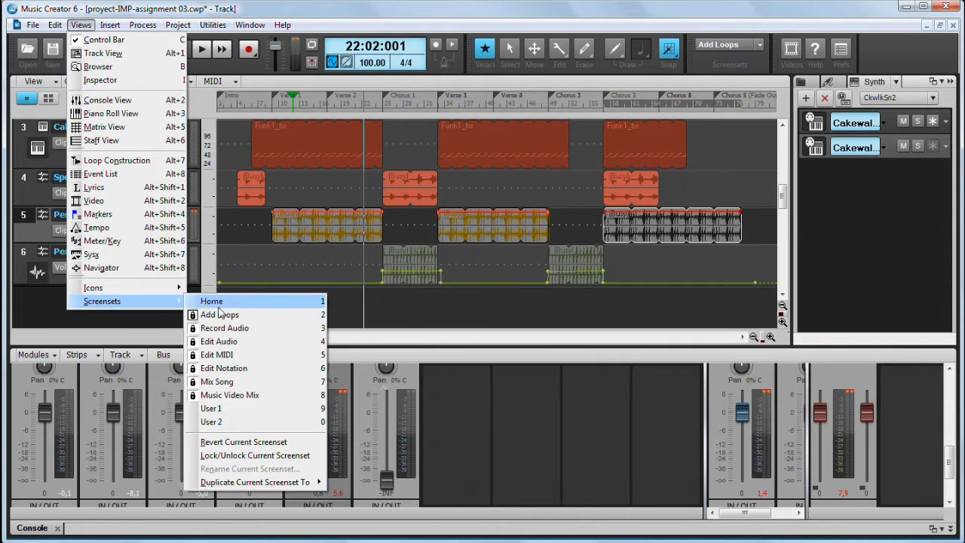
mouse_move(260, 482)
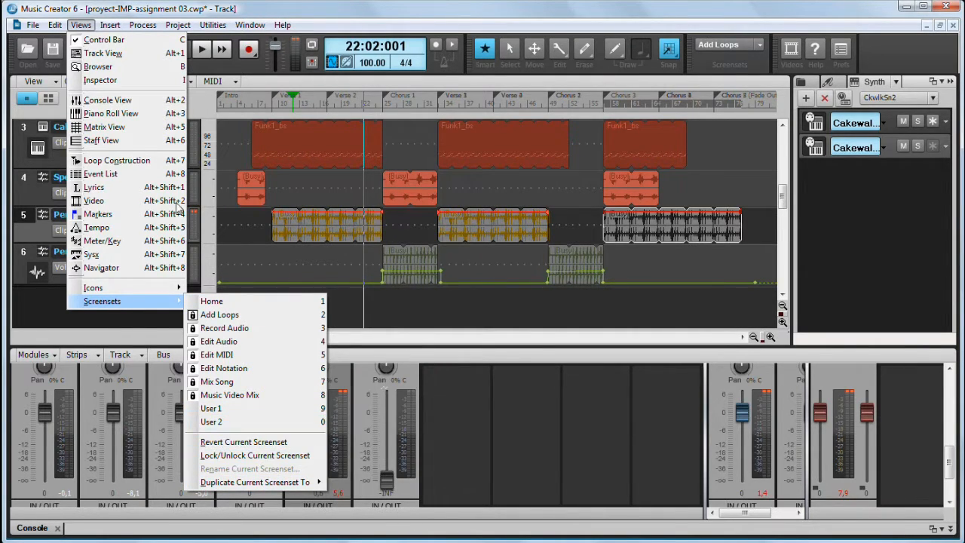
left_click(108, 81)
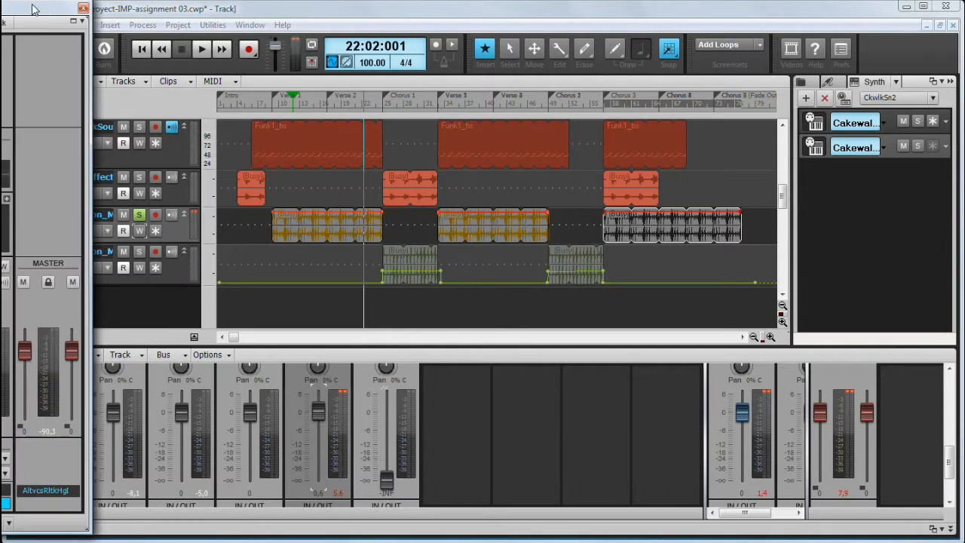
left_click(81, 23)
left_click(116, 32)
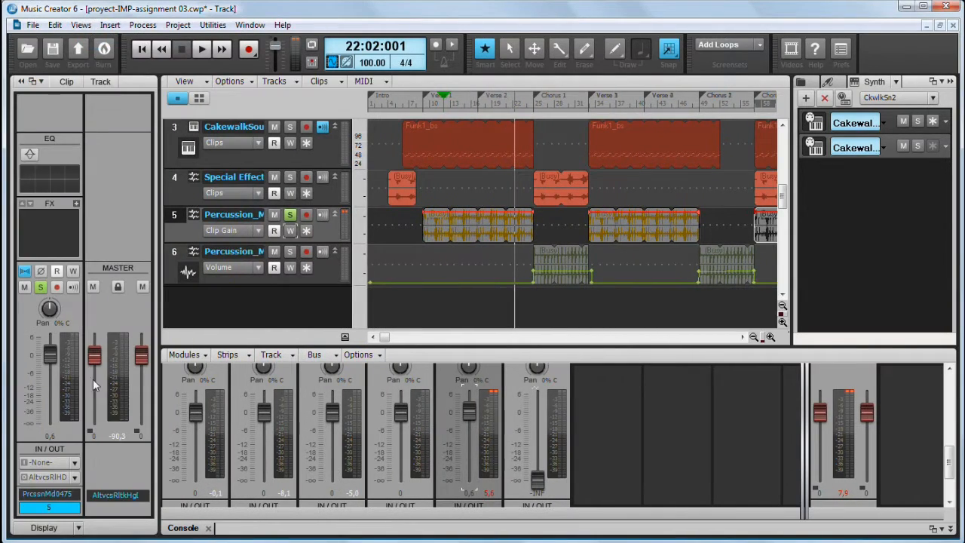
left_click(41, 286)
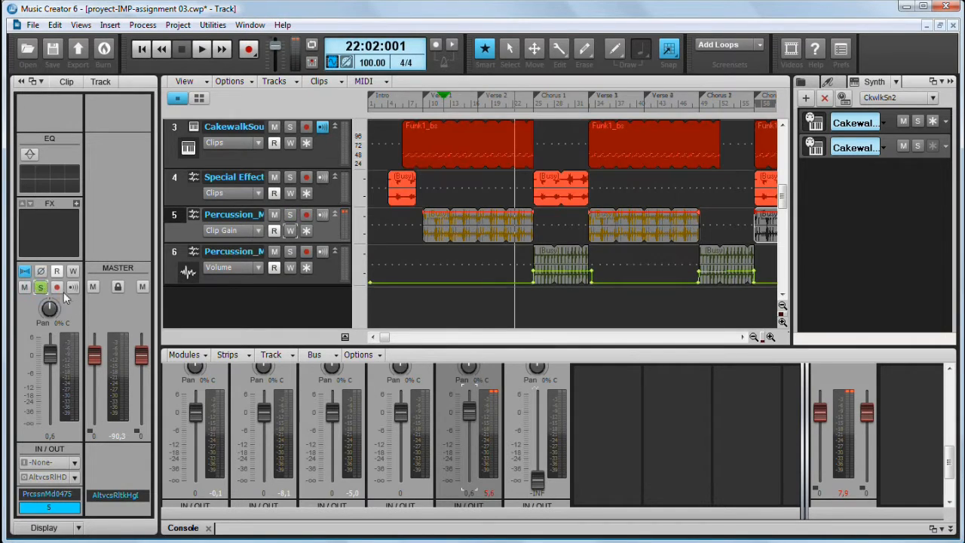